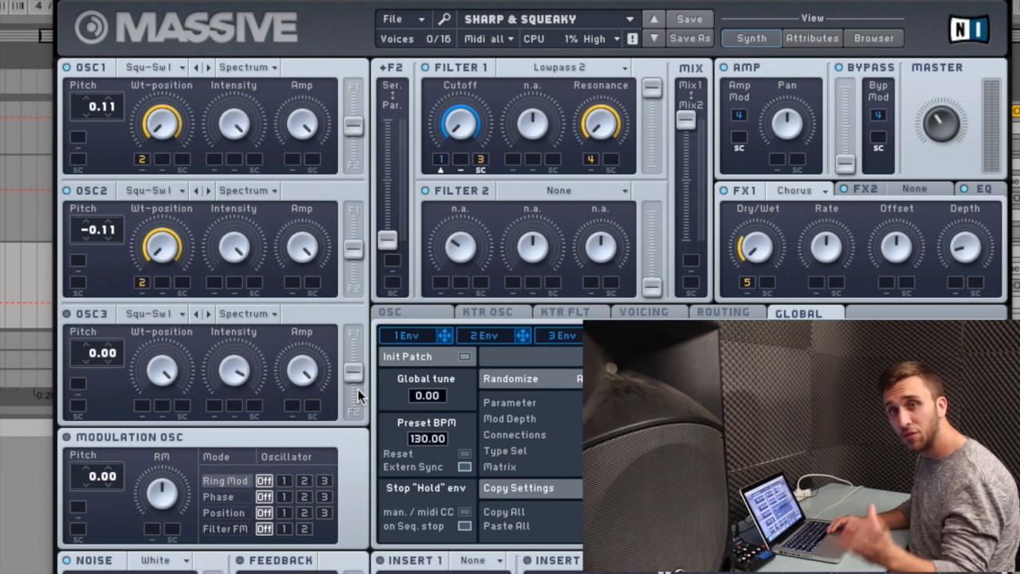
- Load the Snoopy preset in Massive and copy the four-bar MIDI clip to the Massive track below at bar 29
left_click(654, 37)
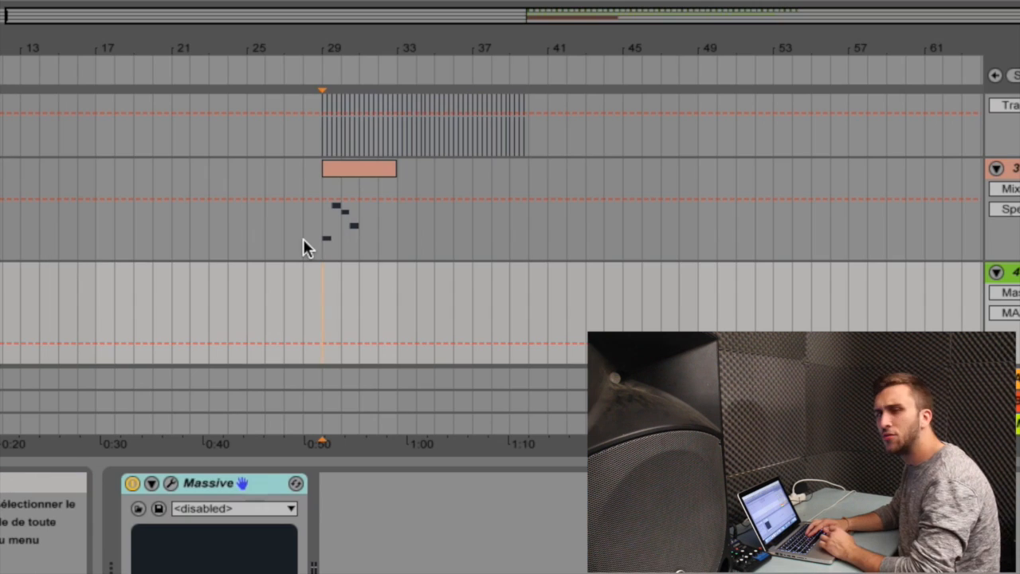
left_click(334, 170)
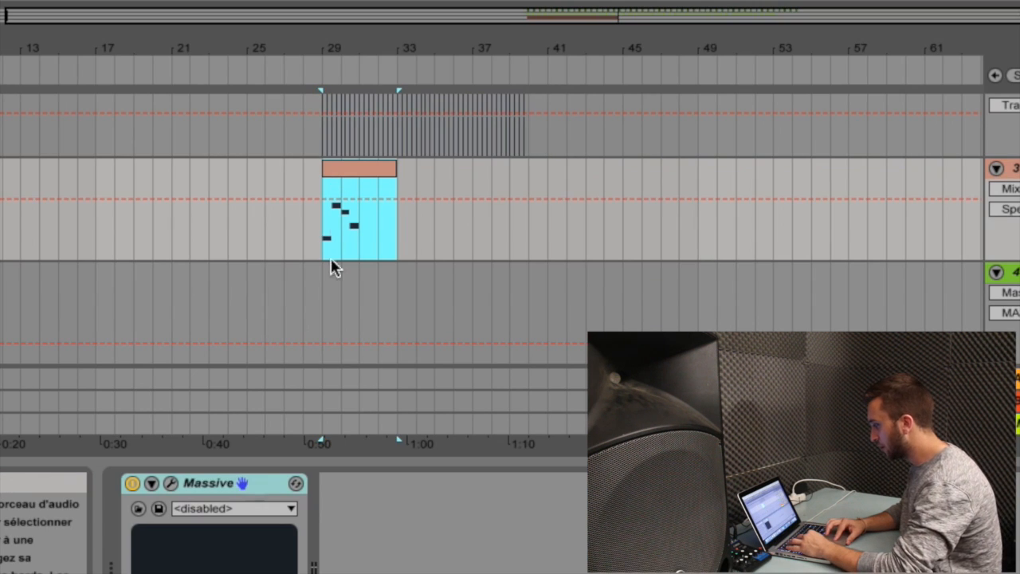
left_click(319, 304)
key("ctrl+v")
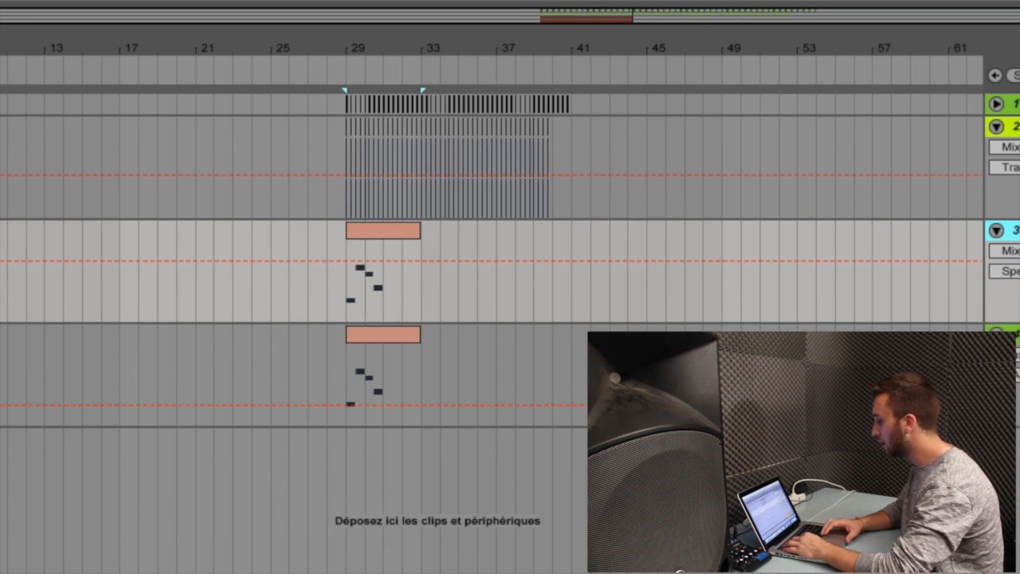
- Duplicate the Massive track with its clip, transpose the copied clip's notes down one octave, and play it back
key("super+d")
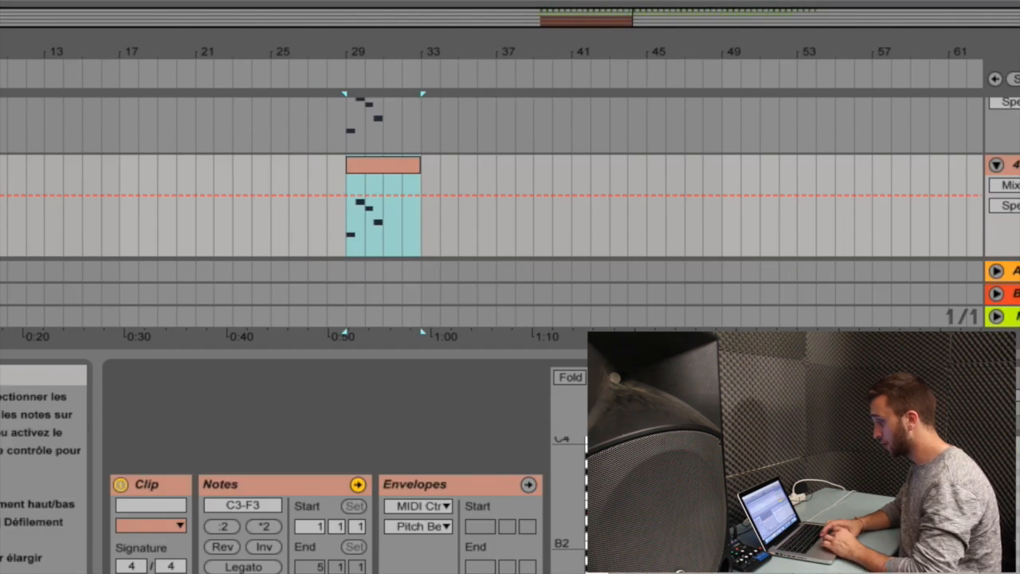
left_click_drag(347, 206, 383, 206)
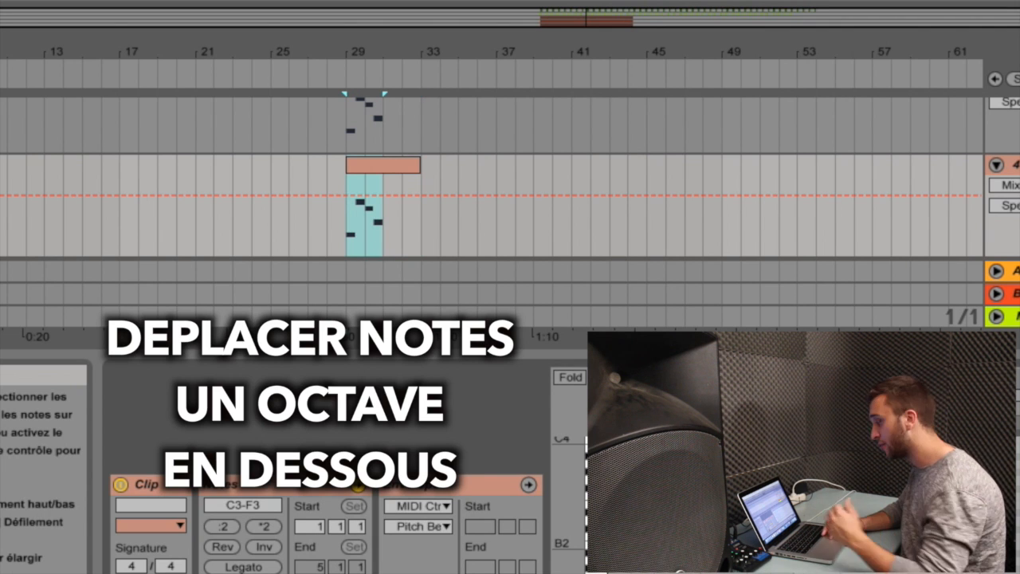
key("shift+Down")
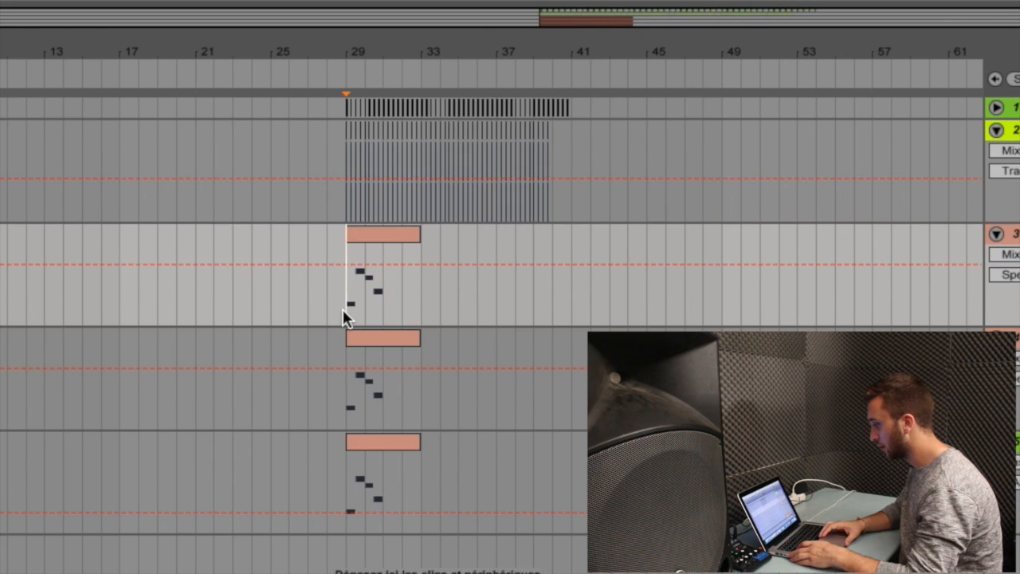
key("space")
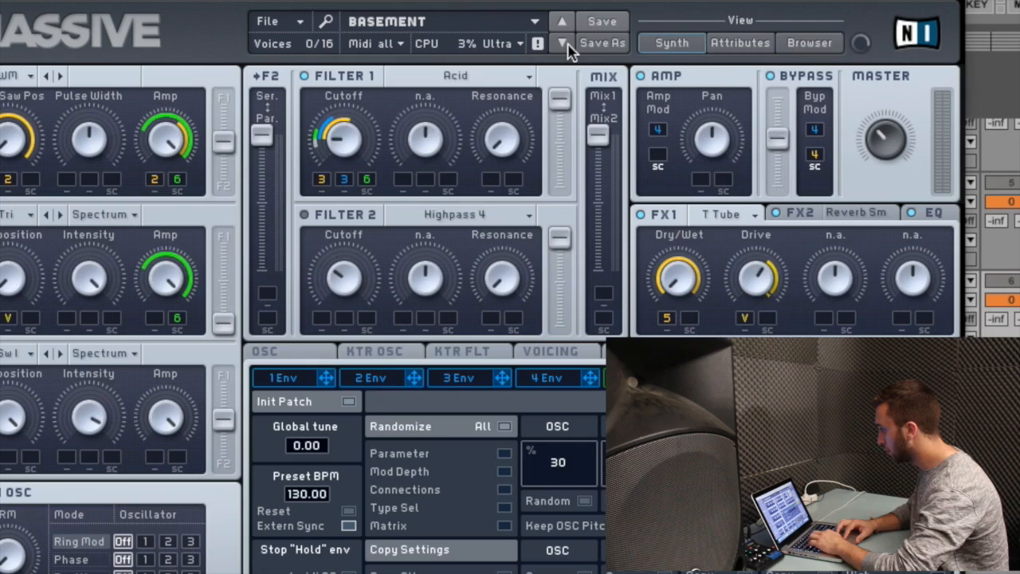
- Browse Massive's Sub Bass presets, load Basement, and hide the synth window
left_click(562, 42)
left_click(561, 22)
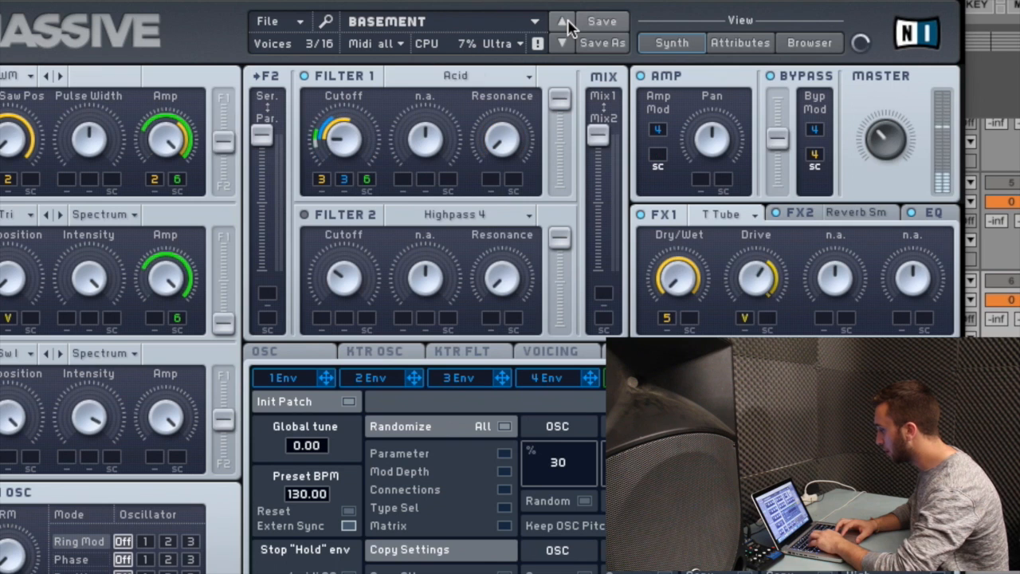
key("super+alt+p")
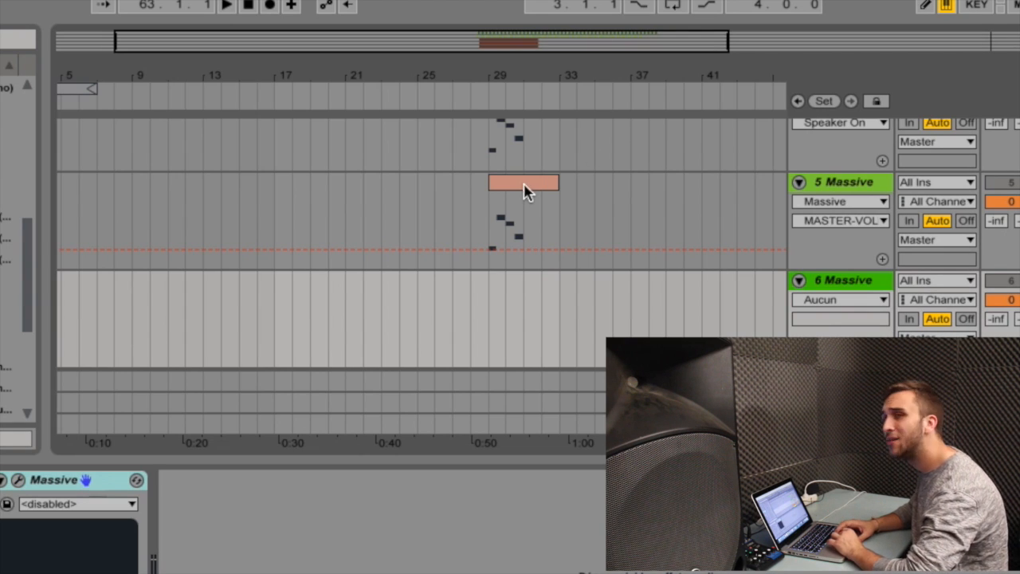
- Copy the MIDI clip from Massive track 5 onto Massive track 6 at bar 29 and play the layered tracks
left_click_drag(502, 185, 499, 287)
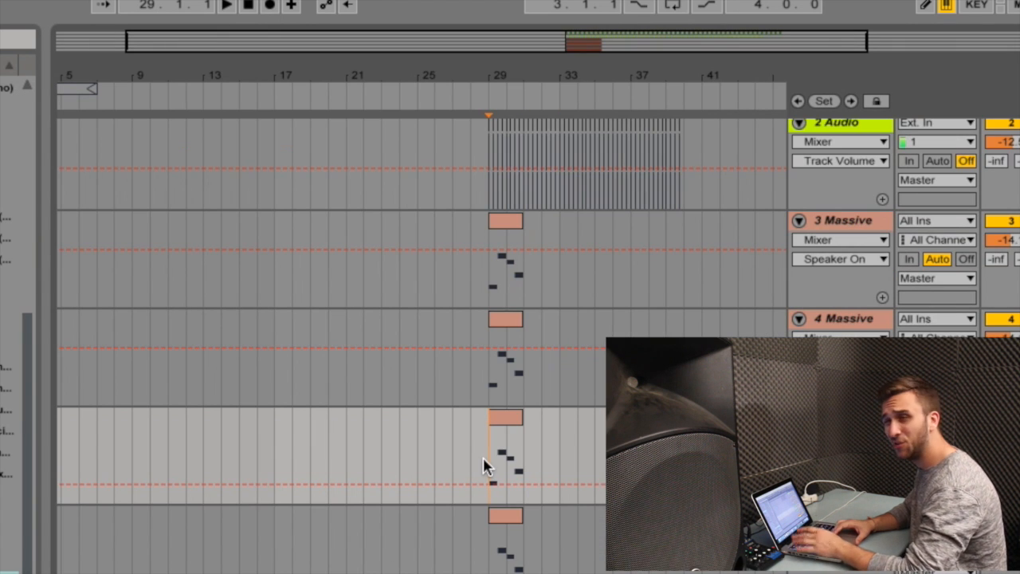
key("space")
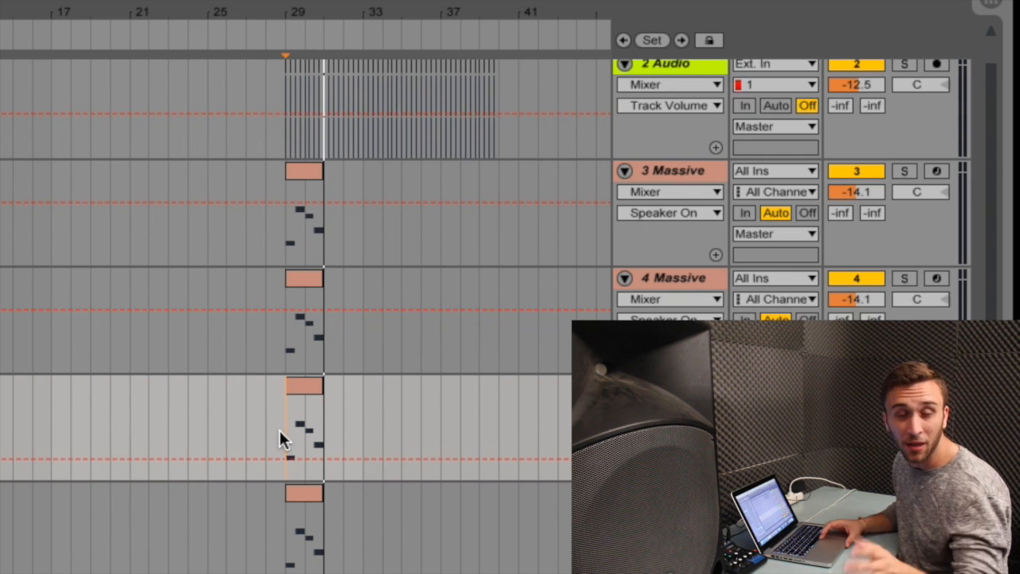
left_click(144, 433)
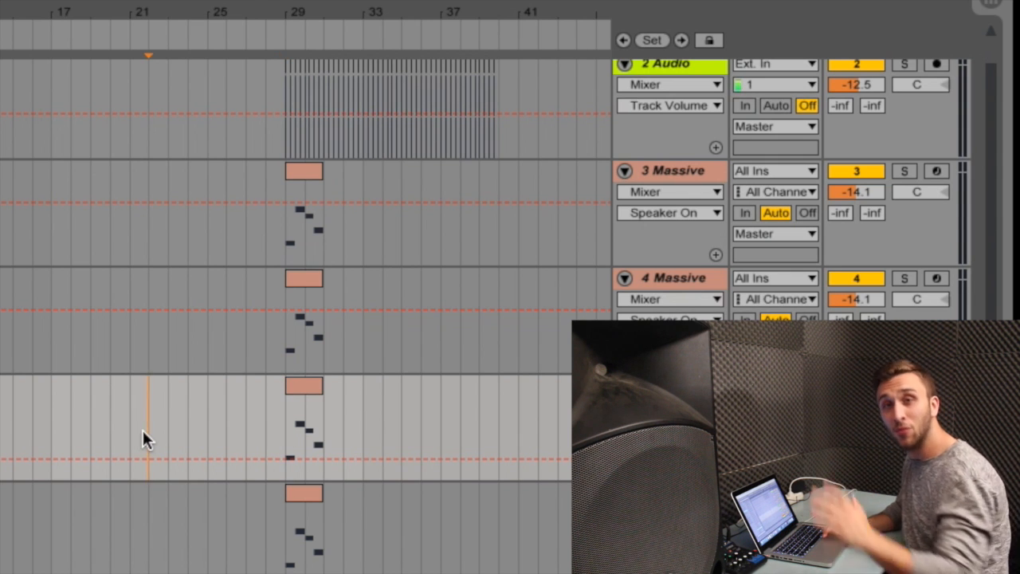
- Duplicate the two-bar clips on all four Massive tracks so they fill bars 21 to 39
left_click(303, 431)
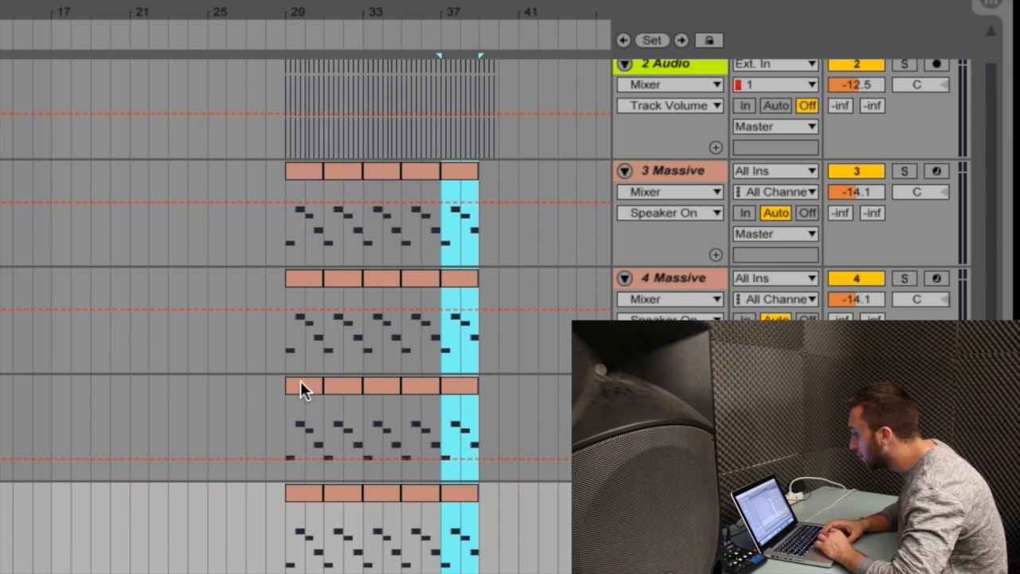
left_click(303, 393)
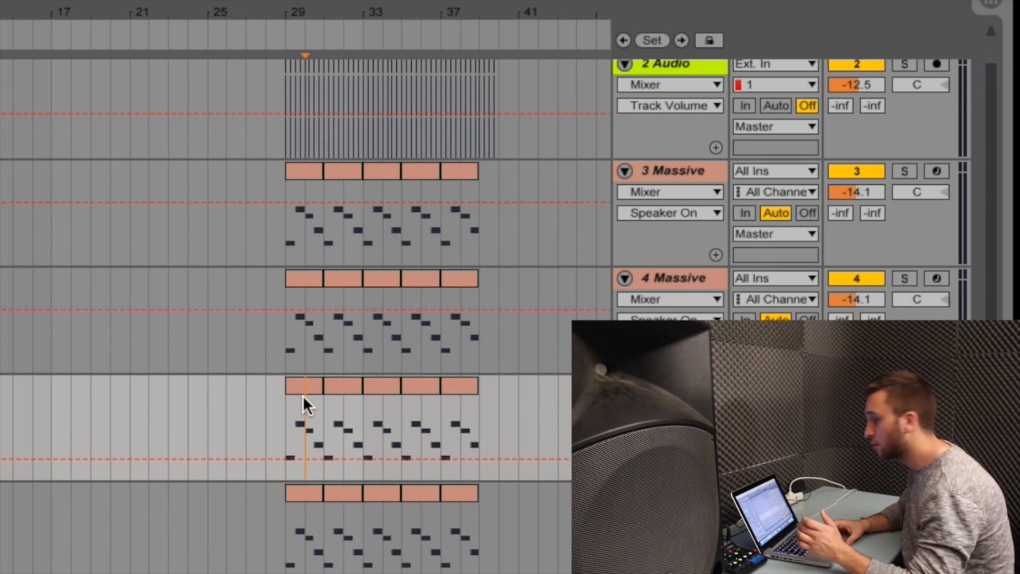
left_click_drag(285, 203, 317, 497)
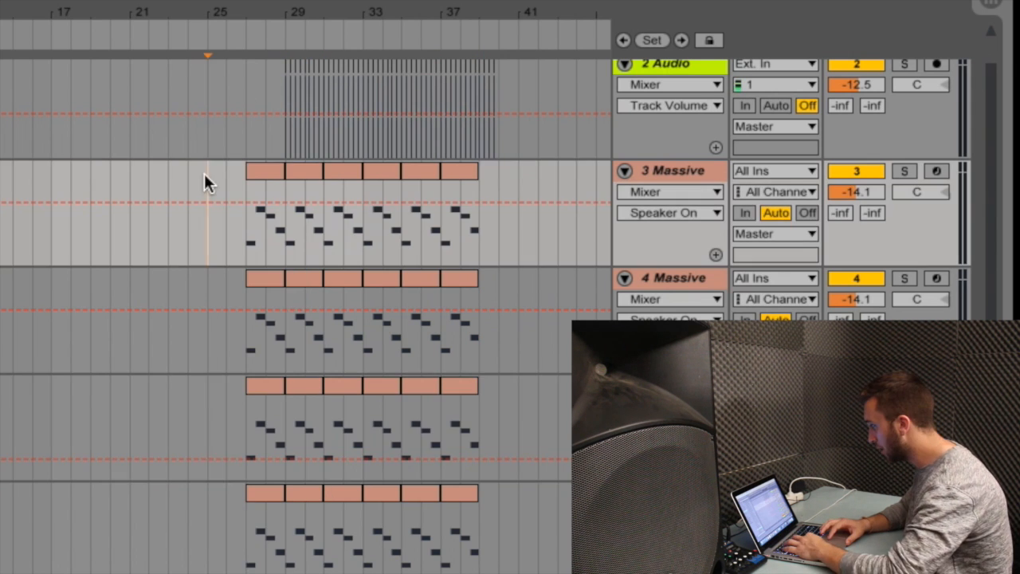
key("ctrl+v")
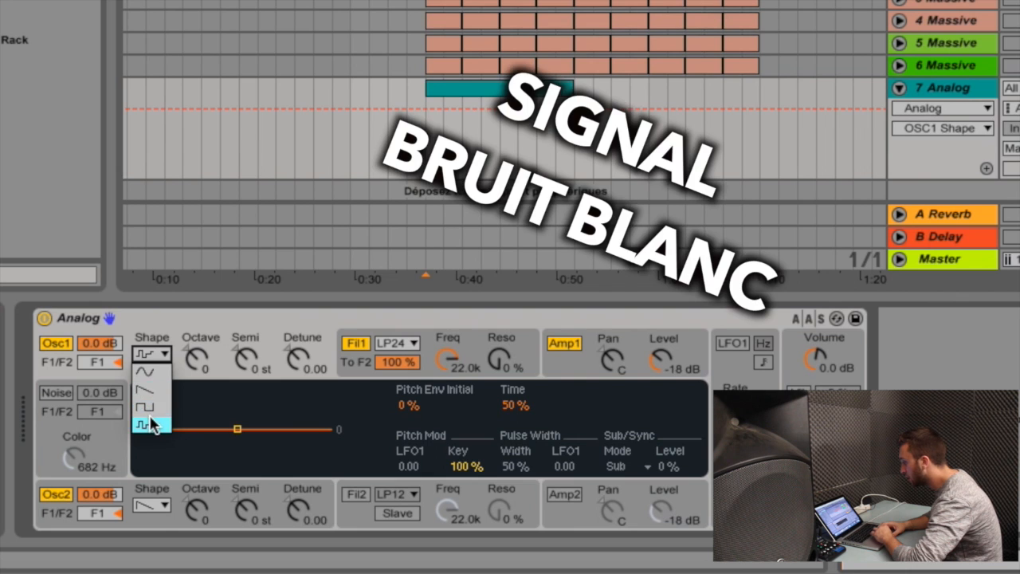
- Set both Analog oscillators to the noise shape, draw one sustained note across the eight-bar Analog clip, and play it
left_click(142, 420)
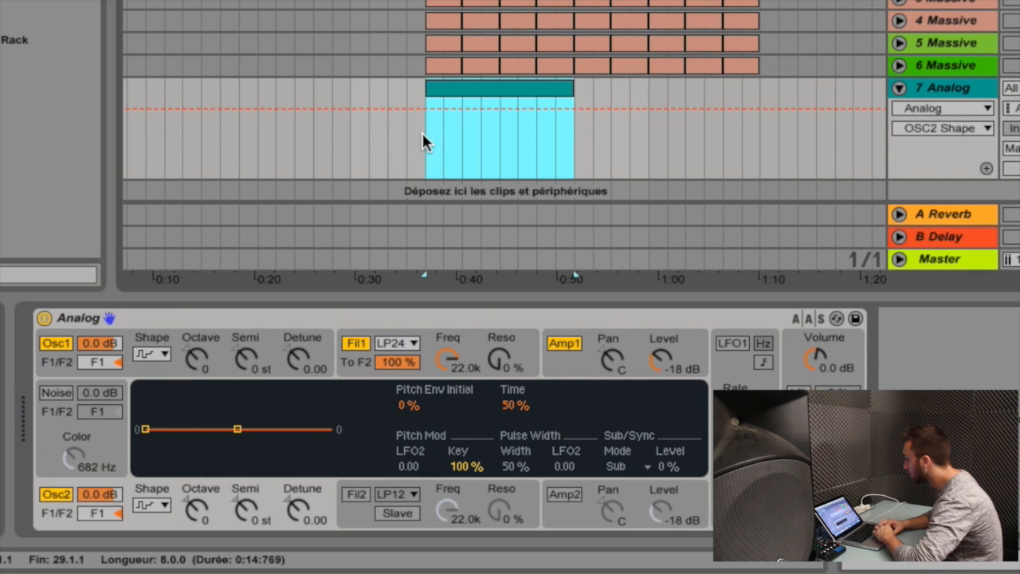
left_click_drag(422, 131, 564, 136)
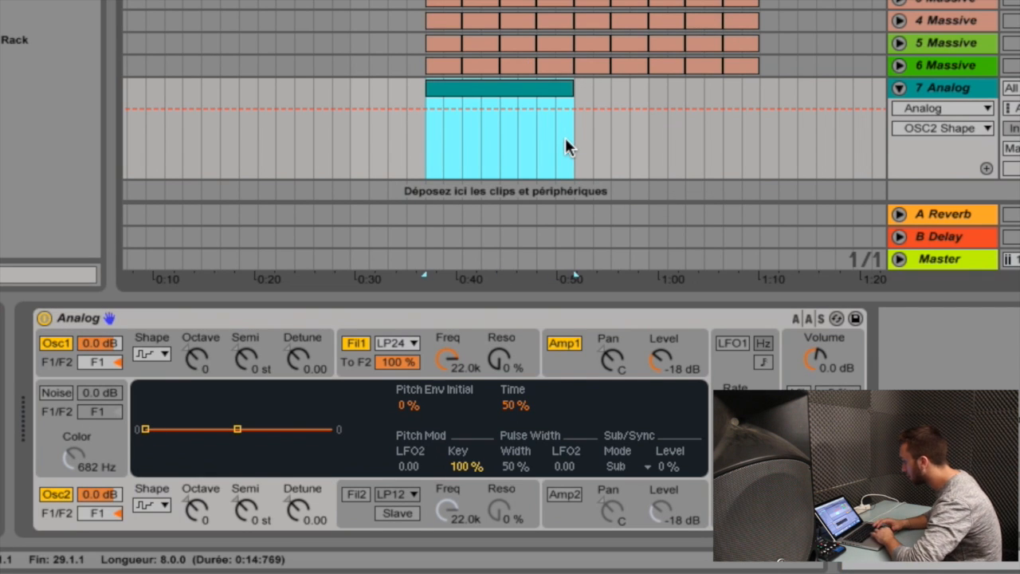
double_click(564, 136)
left_click(522, 392)
left_click_drag(596, 392, 1019, 392)
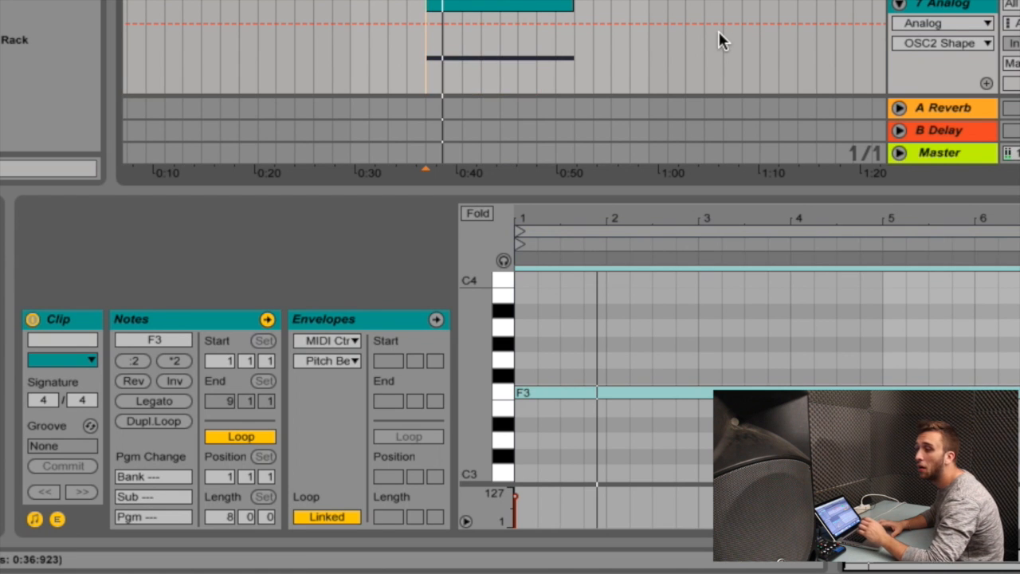
key("space")
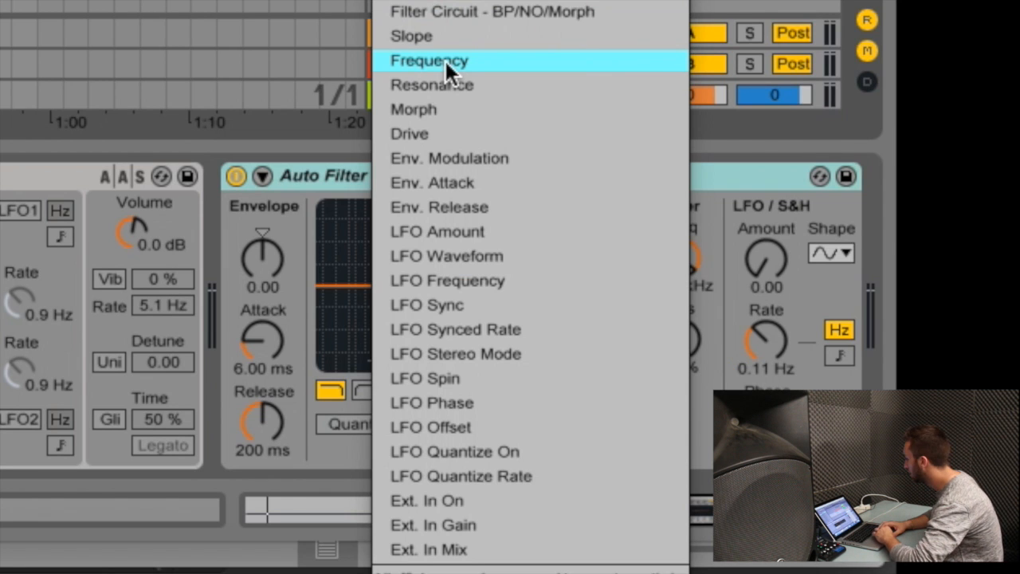
- Automate the Auto Filter frequency on the Analog track so it rises from a raised starting point across the eight-bar clip
left_click(444, 61)
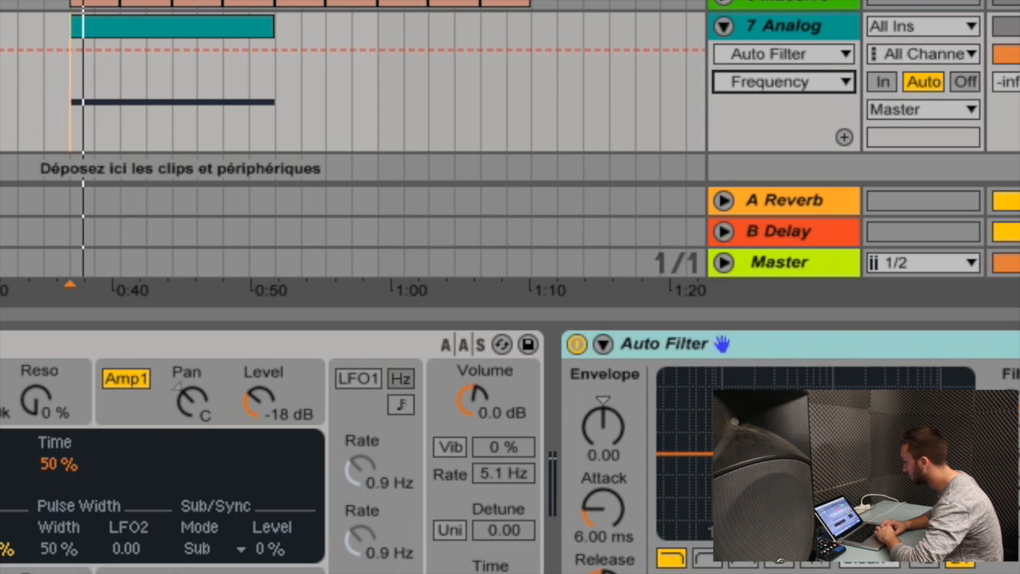
left_click(287, 48)
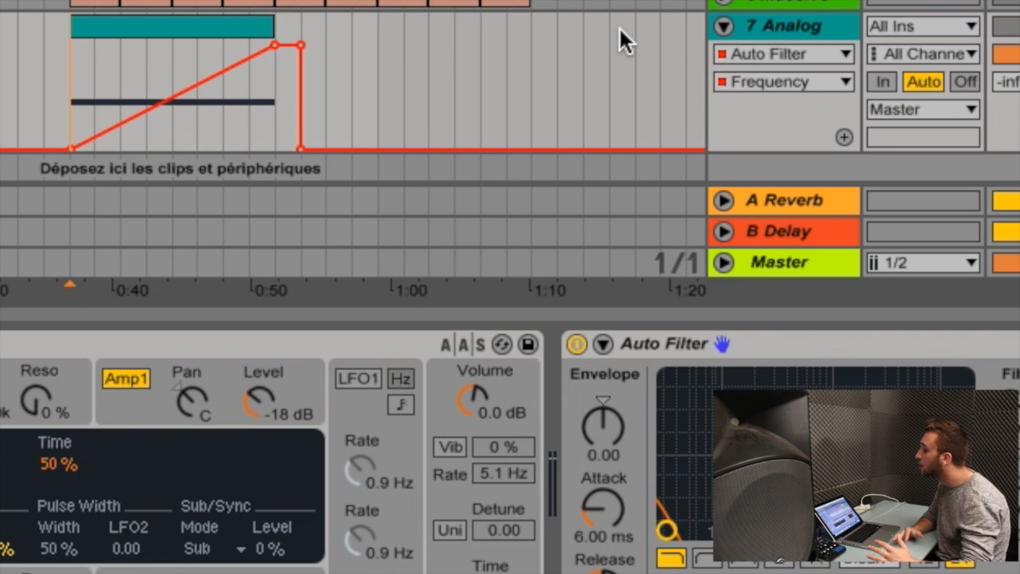
left_click_drag(71, 149, 71, 118)
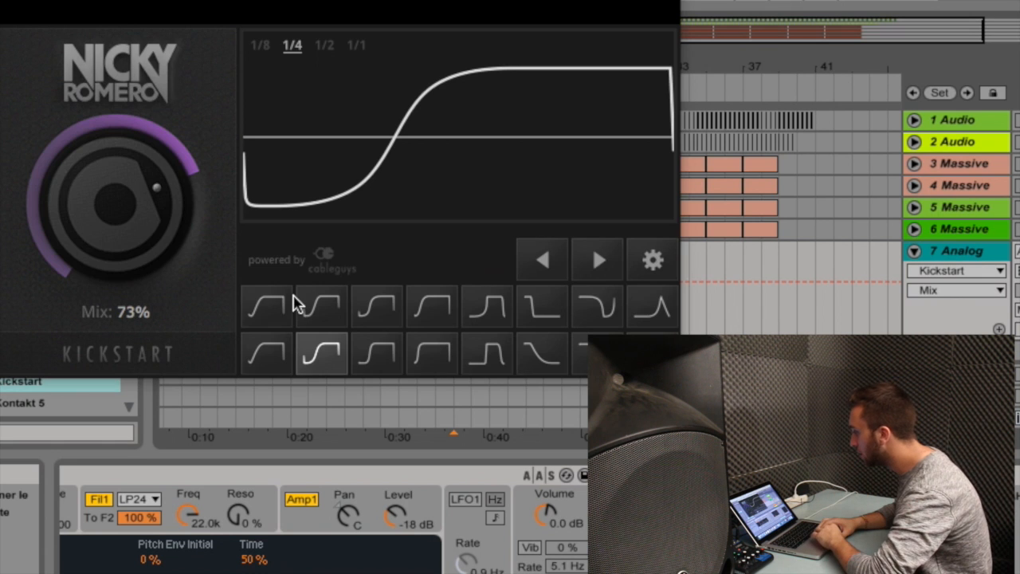
- Set the Kickstart mix on the Analog track to 70% and play the pumping noise riser
left_click_drag(118, 190, 118, 196)
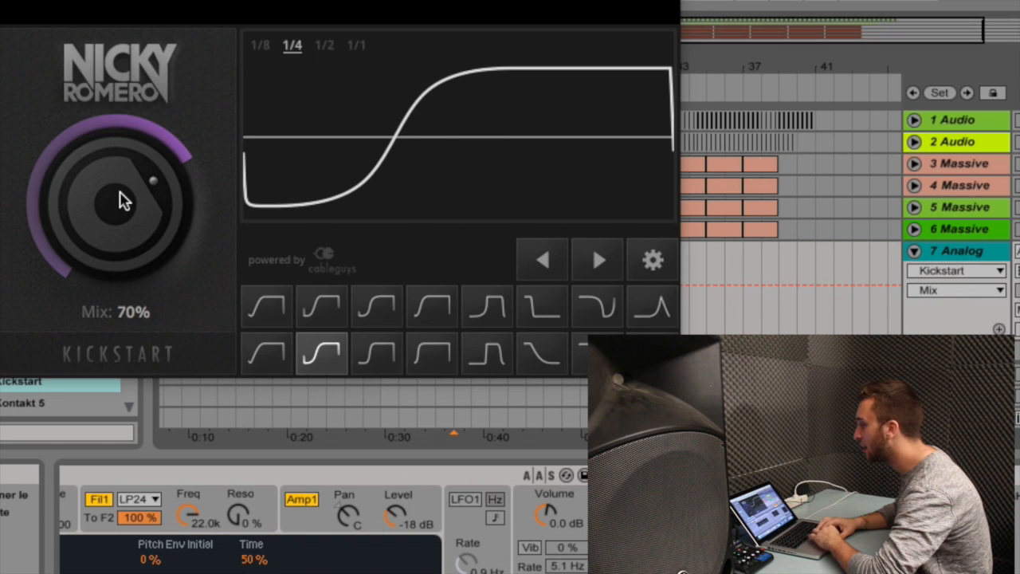
left_click(46, 12)
key("space")
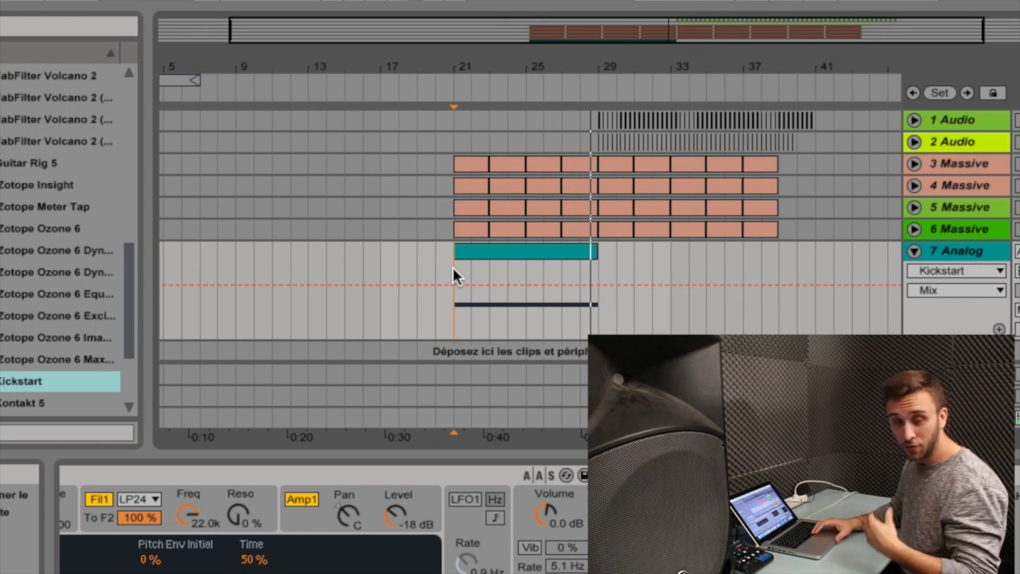
- Extend the Analog part to bar 37 with falling Auto Filter frequency automation from bar 29, and play the transition
left_click(490, 249)
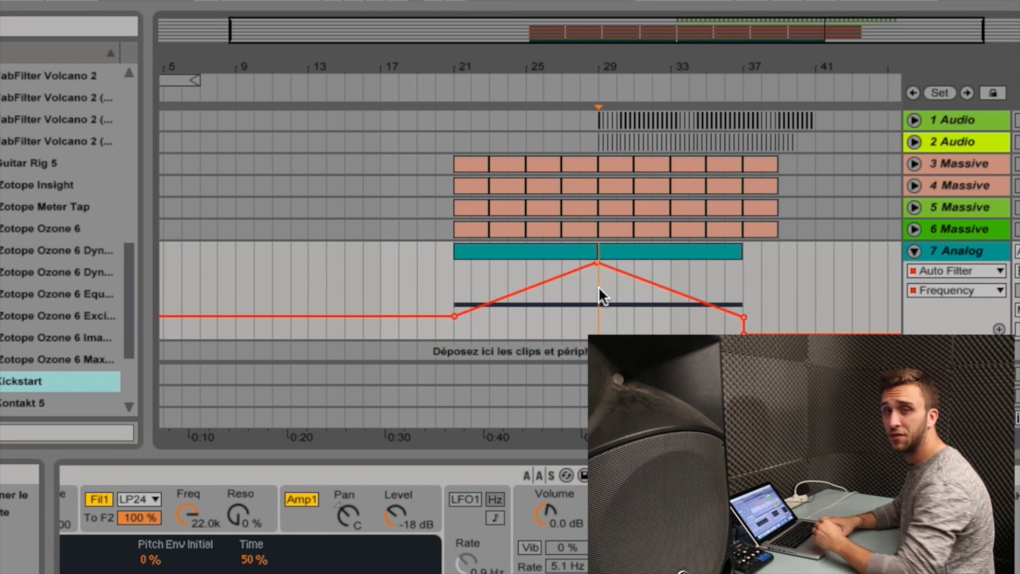
key("space")
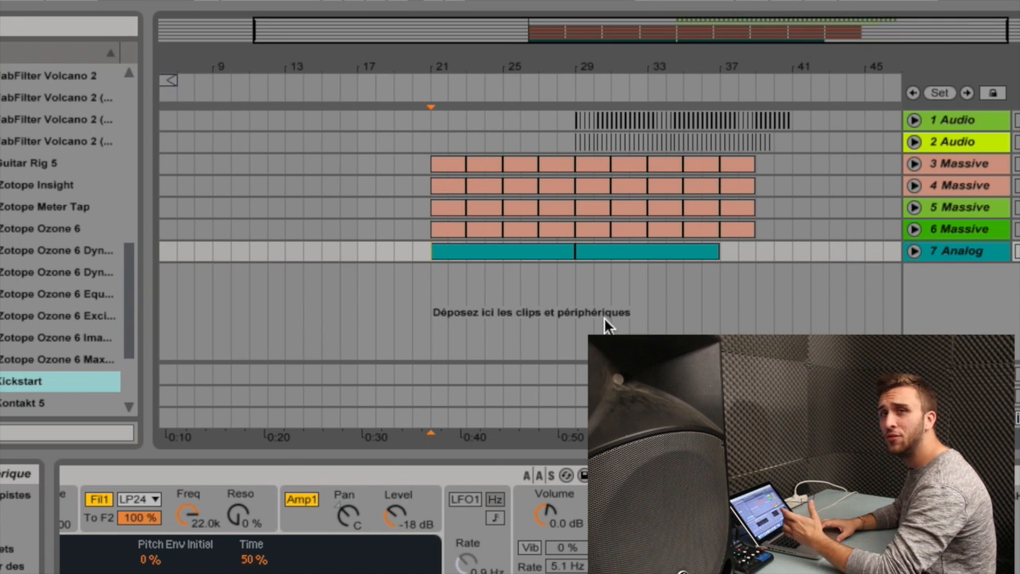
key("space")
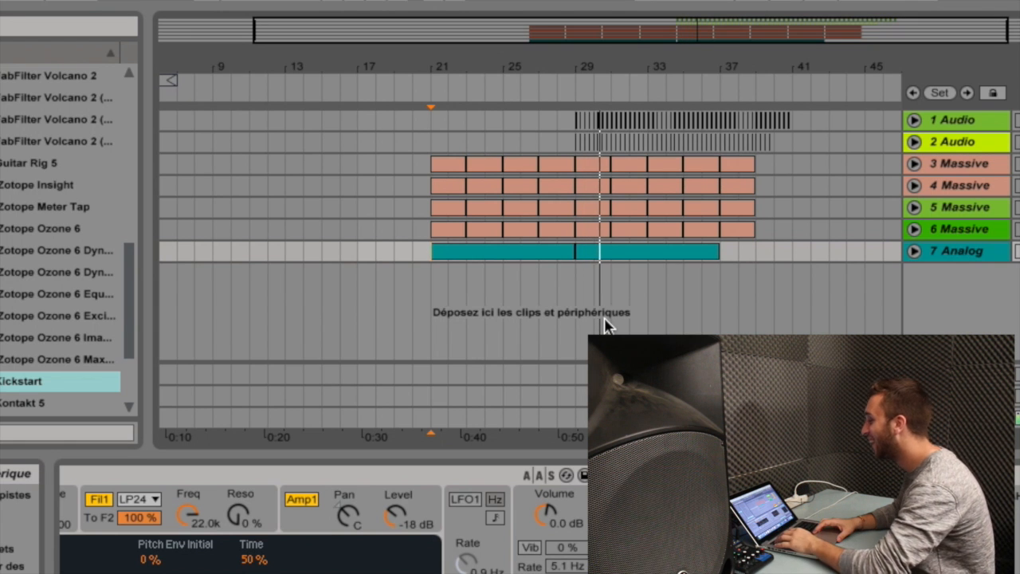
- Place an open hi-hat sample on the first off-beat after bar 29 on audio track 8 and play it
left_click(575, 306)
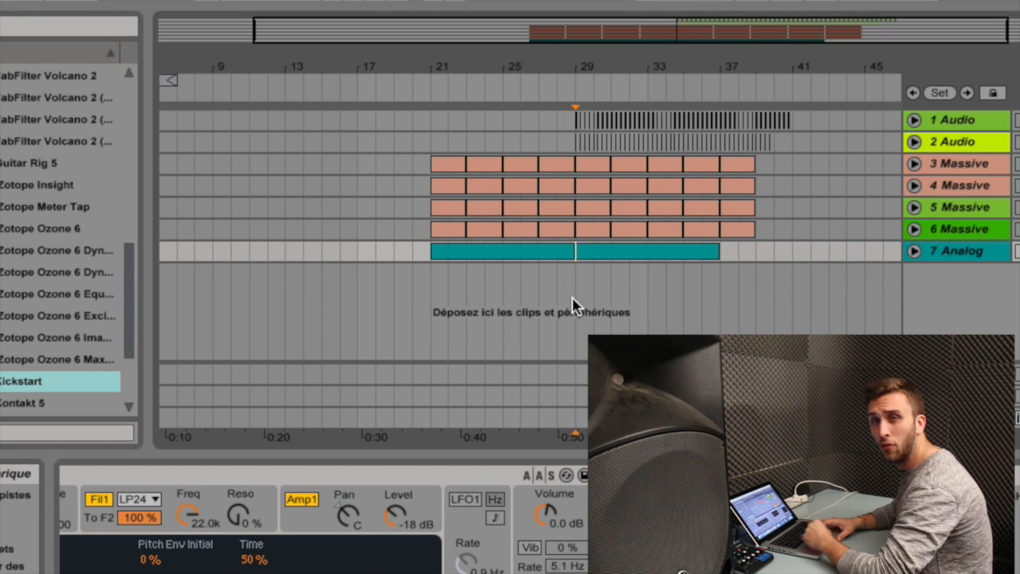
scroll(574, 305, "right", 3)
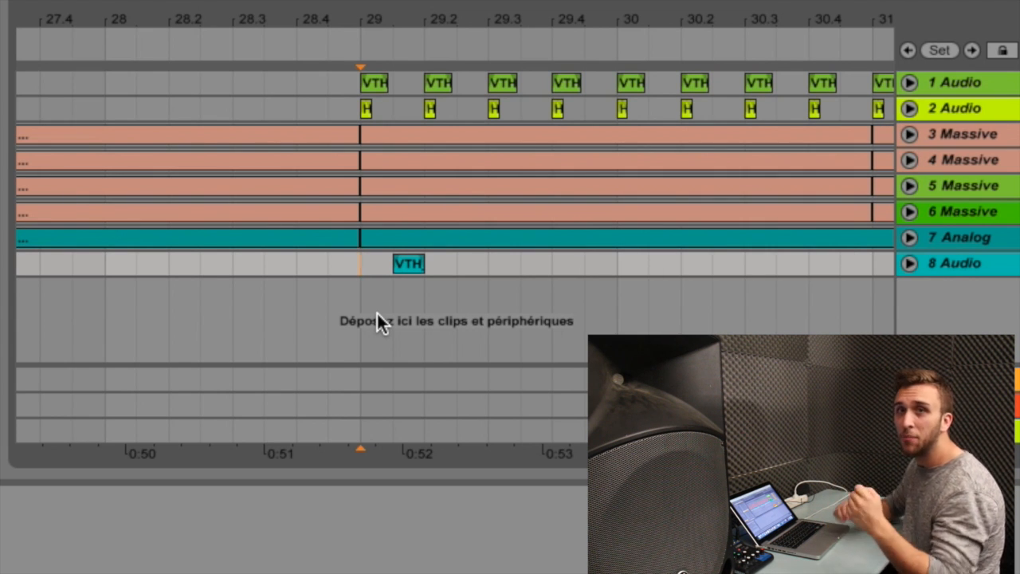
key("space")
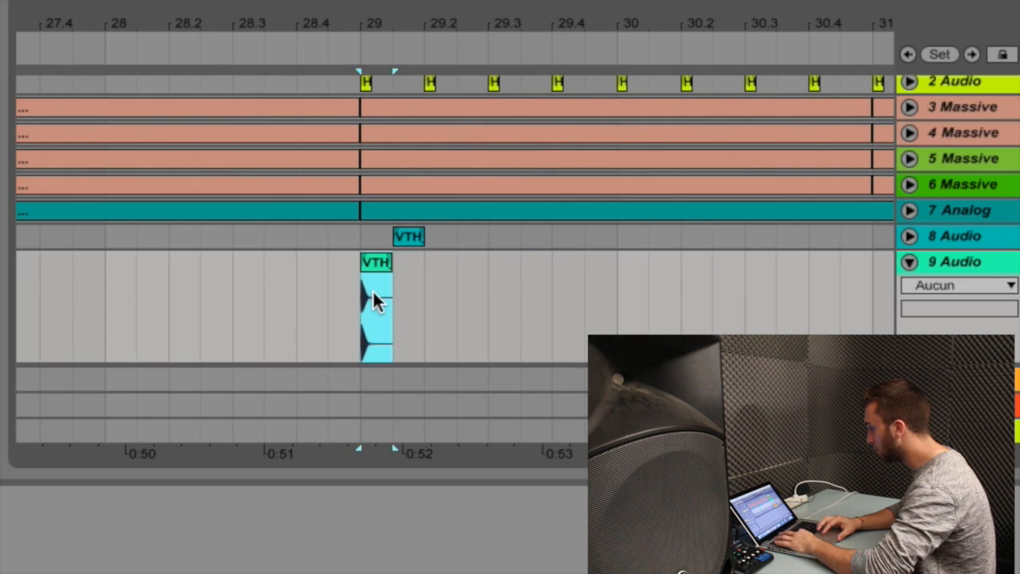
- Duplicate the open hi-hat onto every off-beat of bar 29 and lay closed hi-hats every half beat on track 9
key("super+d")
key("super+d")
key("super+d")
key("super+d")
key("super+d")
key("super+d")
key("super+d")
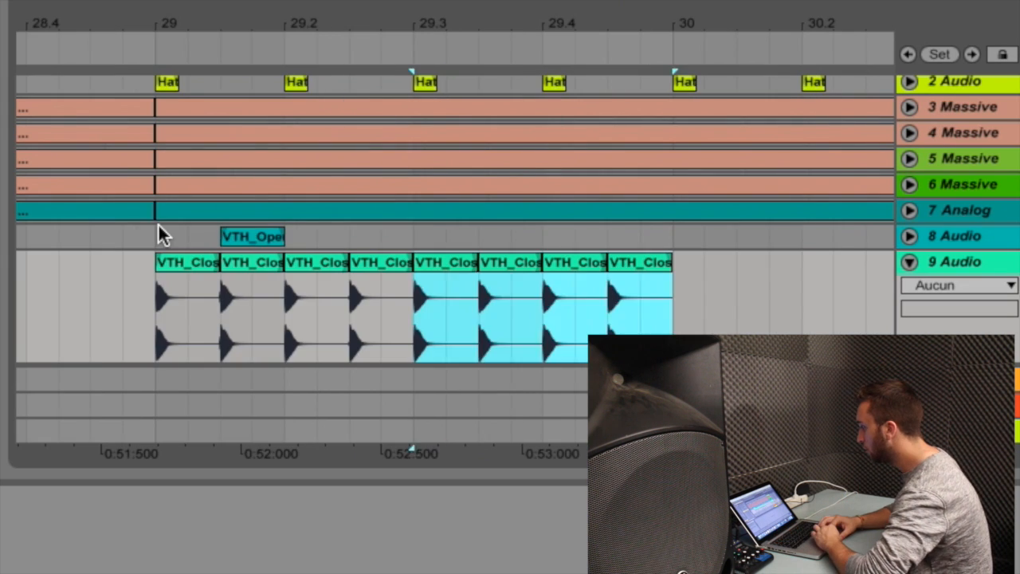
left_click_drag(158, 231, 279, 231)
key("super+d")
key("super+d")
key("super+d")
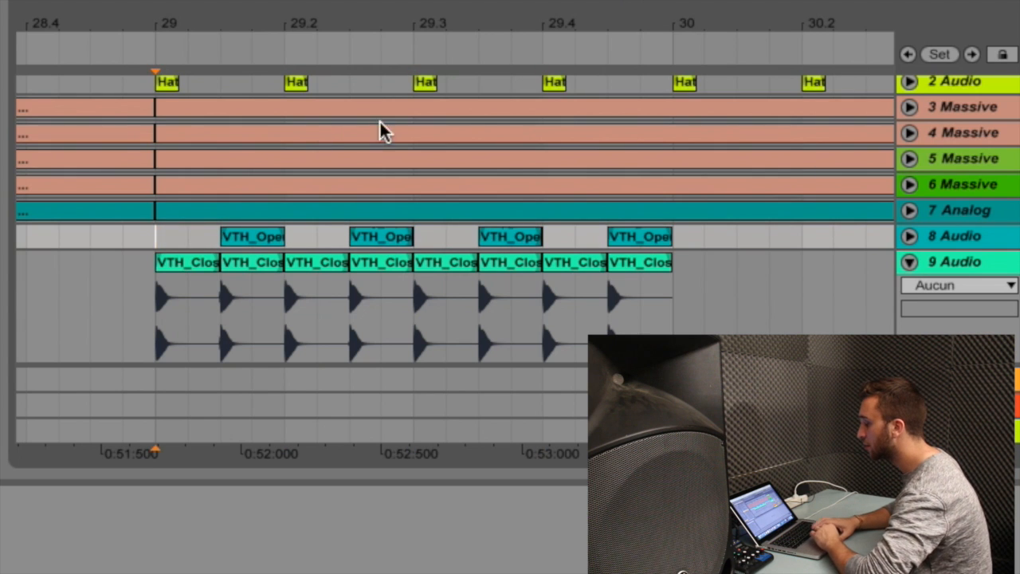
- Arrange the open and closed hi-hat patterns from bar 33 to bar 39, play them, and collapse track 9
key("space")
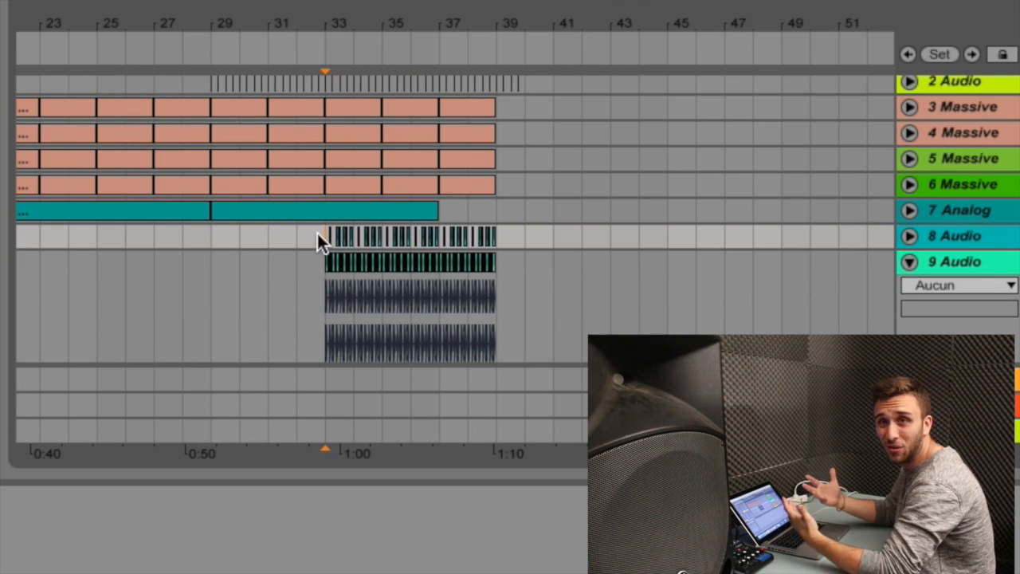
key("space")
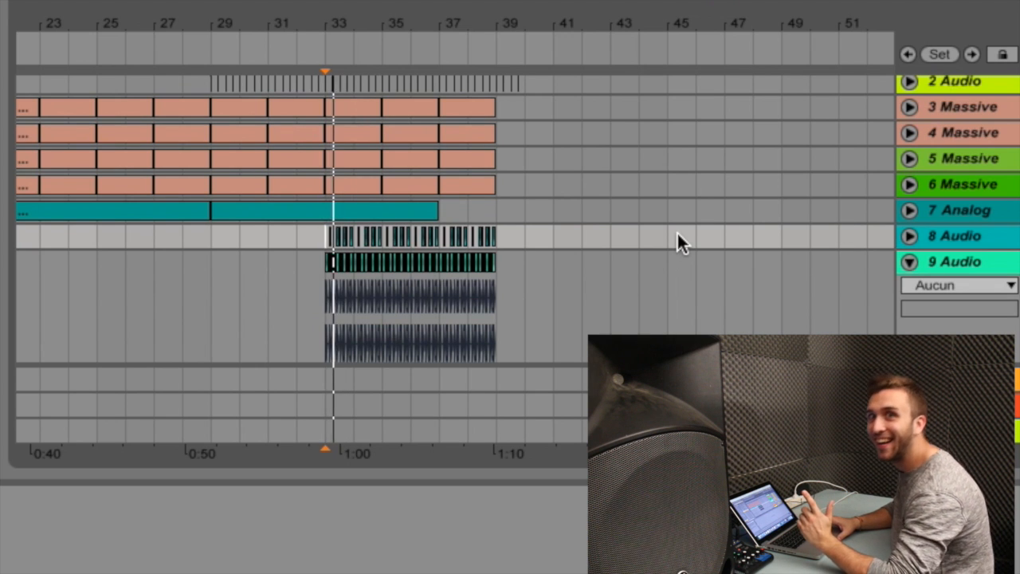
left_click(908, 261)
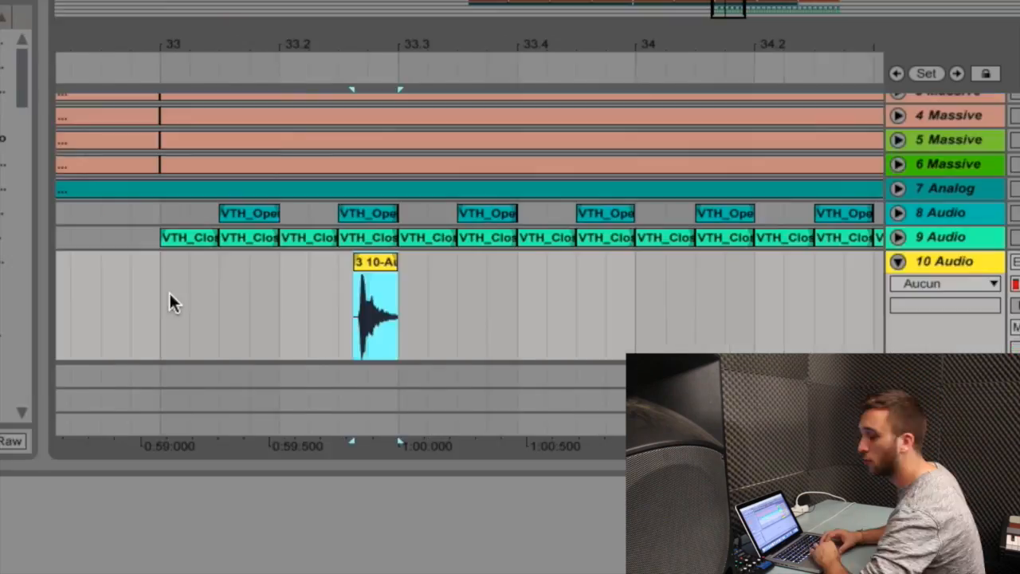
- Duplicate the one-bar, two-hit sample pattern on audio track 10 across the following bars and play from bar 33
left_click(169, 291)
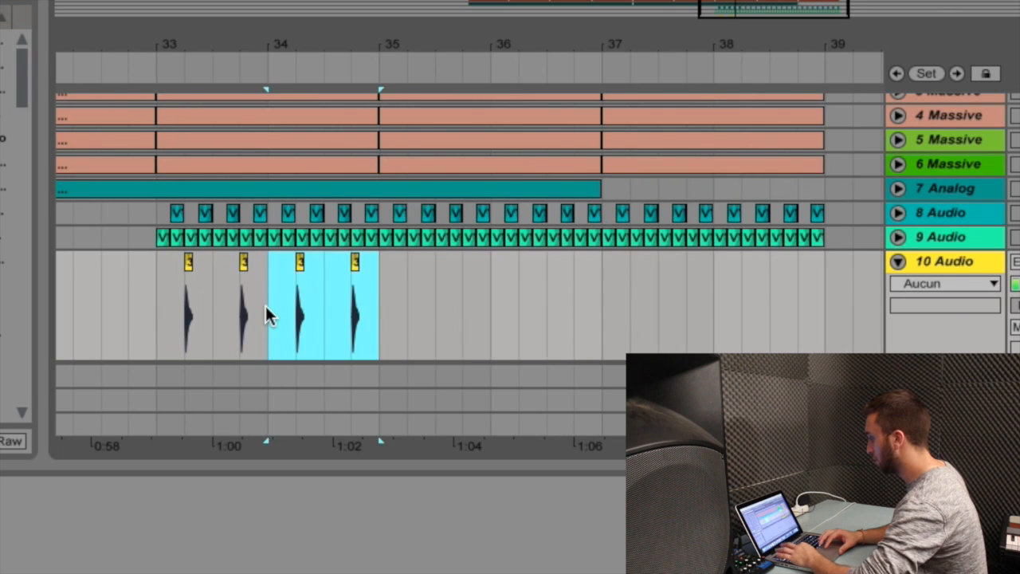
key("ctrl+d")
key("ctrl+d")
key("ctrl+d")
key("ctrl+d")
left_click(153, 288)
key("space")
key("XF86AudioRaiseVolume")
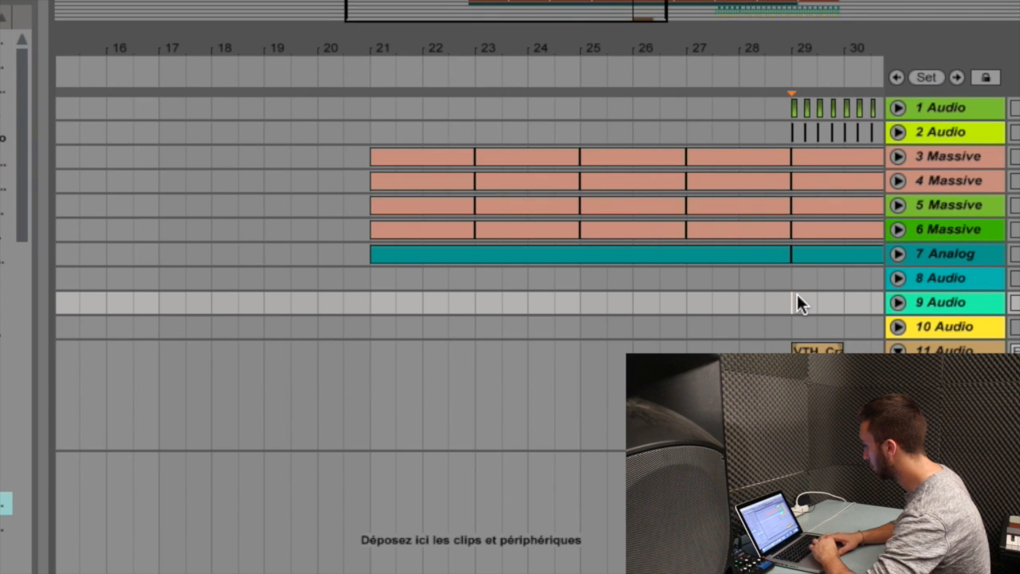
- Duplicate the one-beat pattern of four sixteenth-note hits on audio track 12 from bar 33 to bar 39 and play it
key("space")
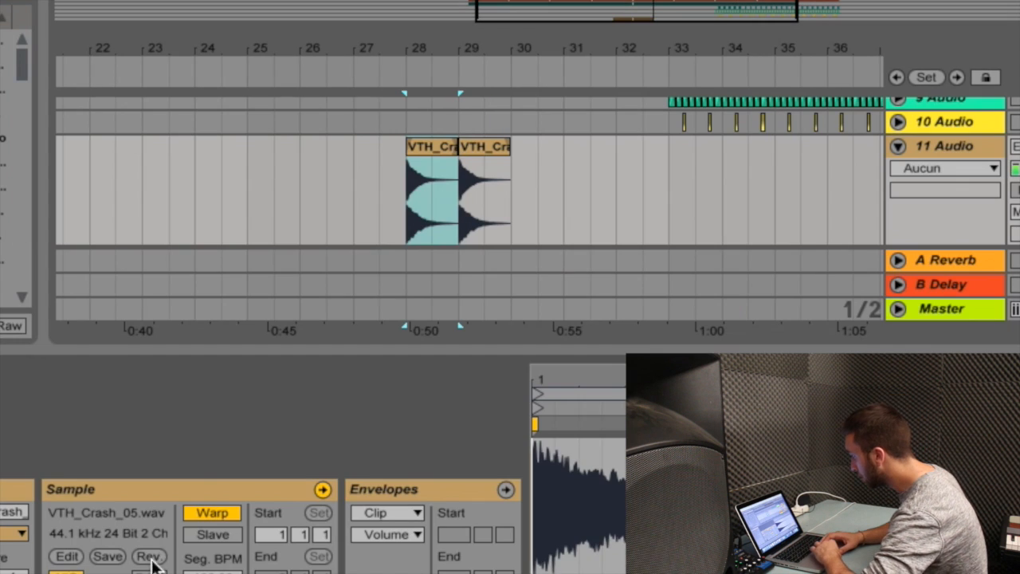
left_click(147, 556)
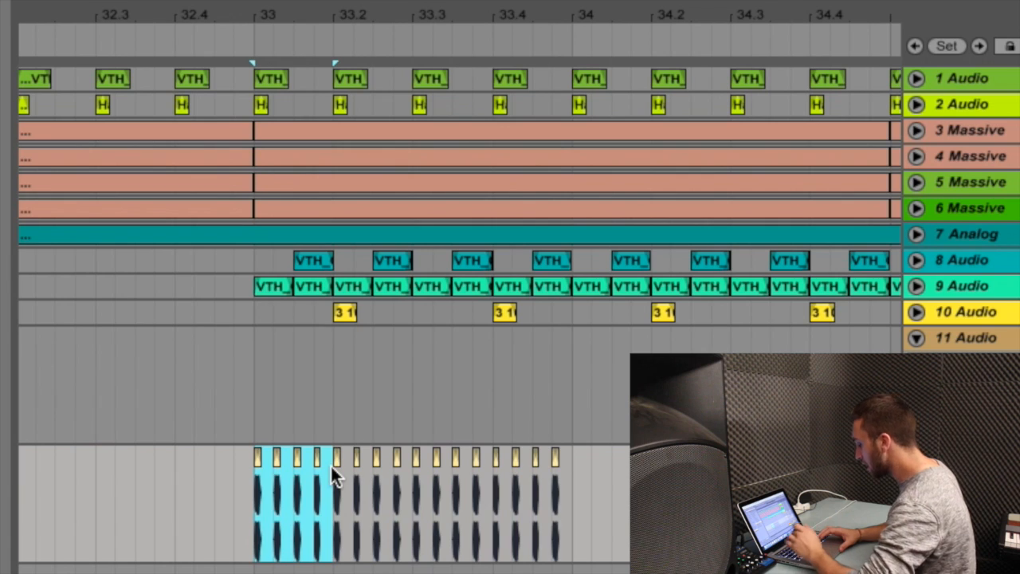
key("super+d")
key("super+d")
key("super+d")
key("super+d")
key("super+d")
key("super+d")
key("super+d")
key("super+d")
key("super+d")
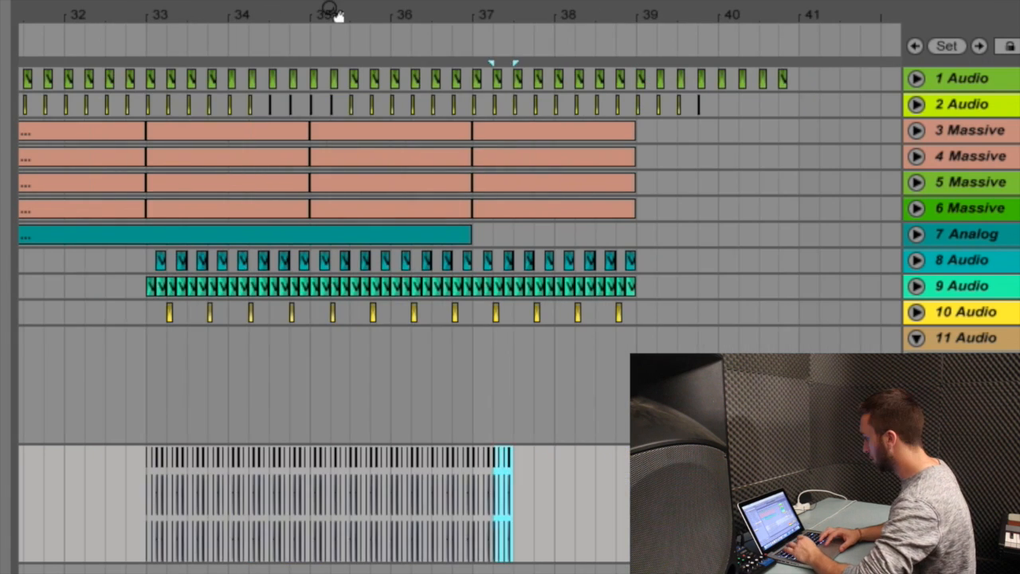
key("super+d")
key("super+d")
key("super+d")
key("super+d")
key("super+d")
key("super+d")
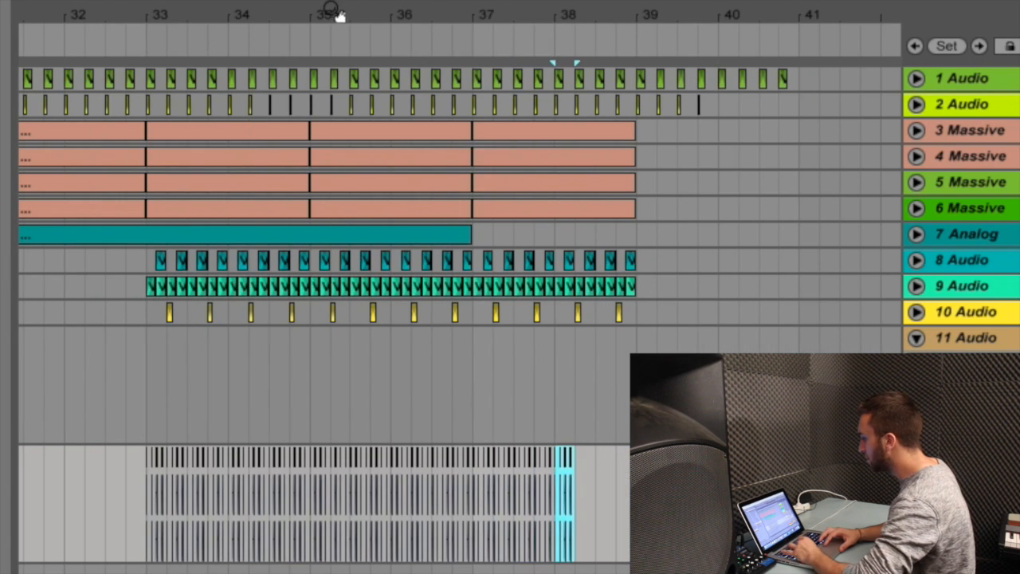
key("space")
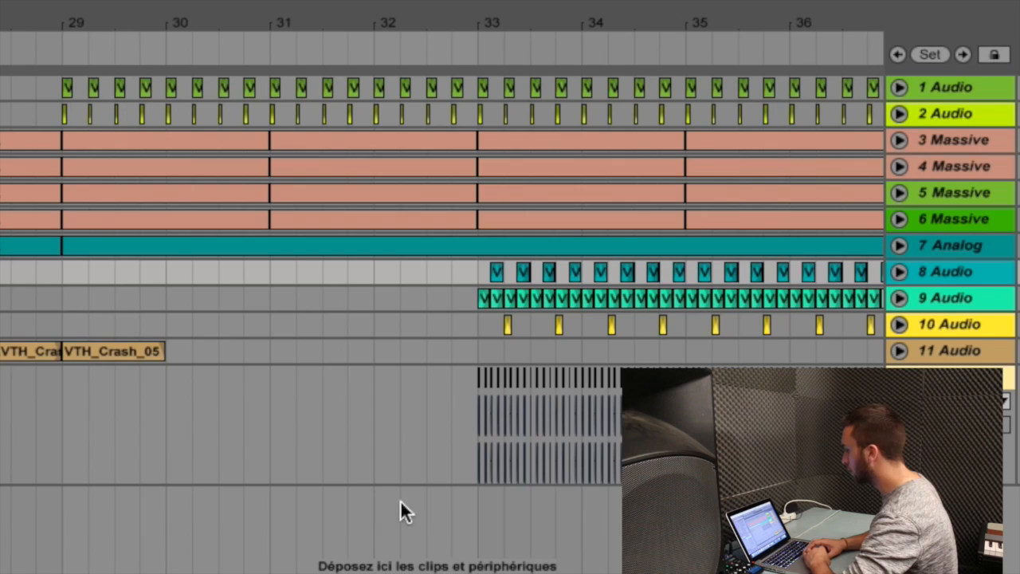
- Place a snare hit just before bar 33 on a new audio track and play the arrangement from the first Massive clips
left_click(458, 542)
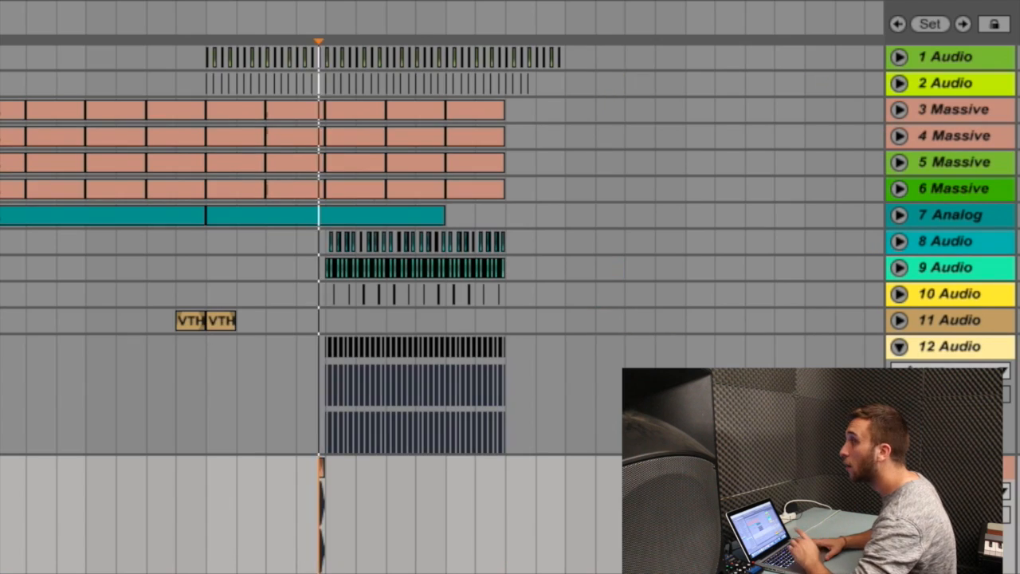
key("minus")
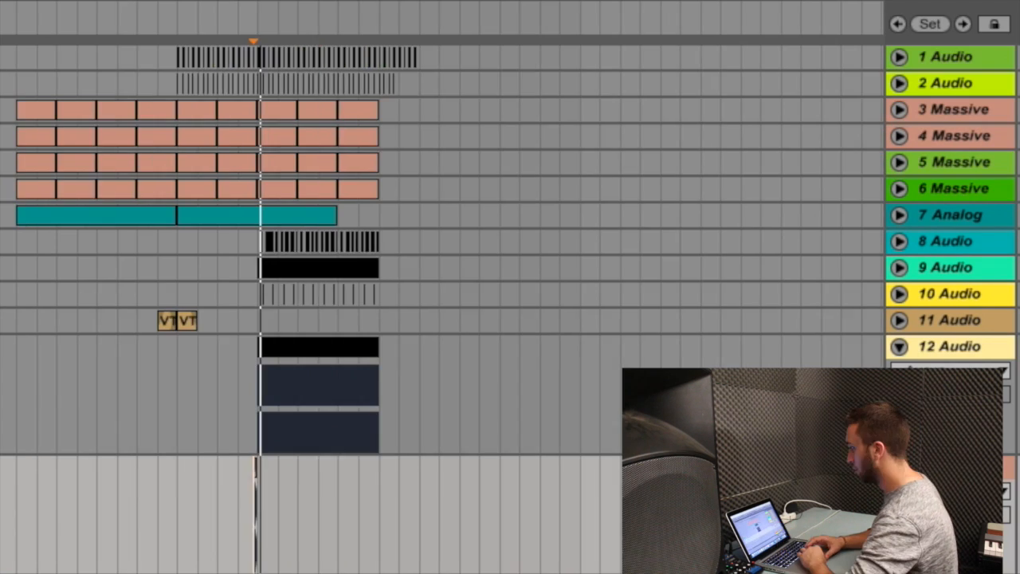
left_click(8, 266)
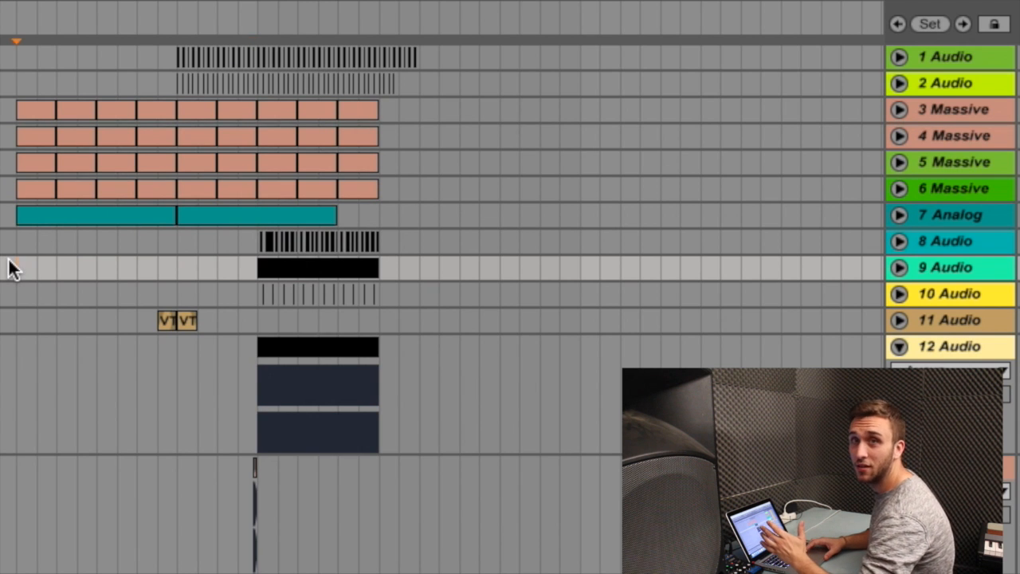
key("space")
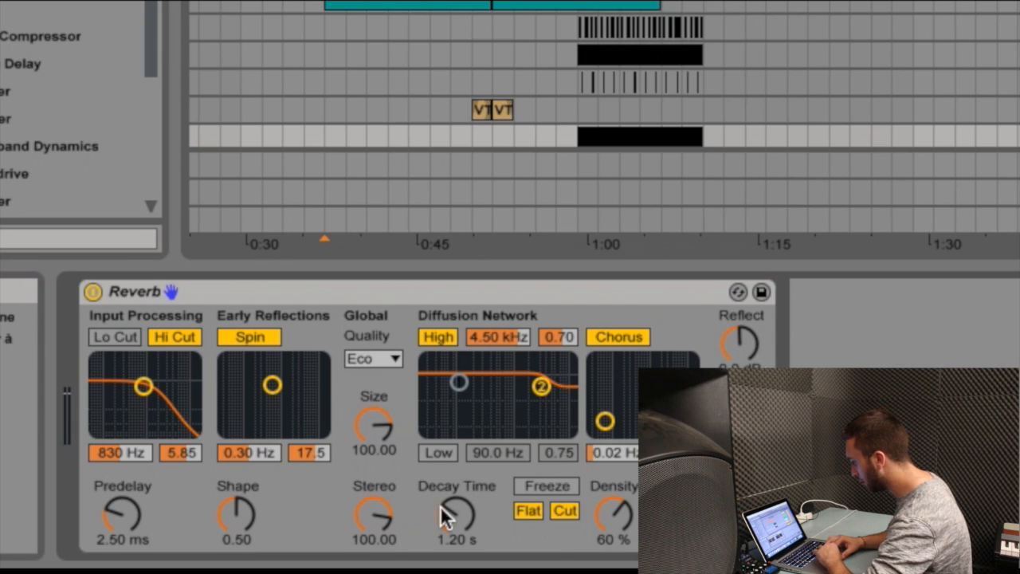
- Apply Reverb, Simple Delay and an equalizer to the percussion on audio track 12 and play from bar 33
left_click_drag(440, 505, 440, 518)
key("space")
left_click(589, 8)
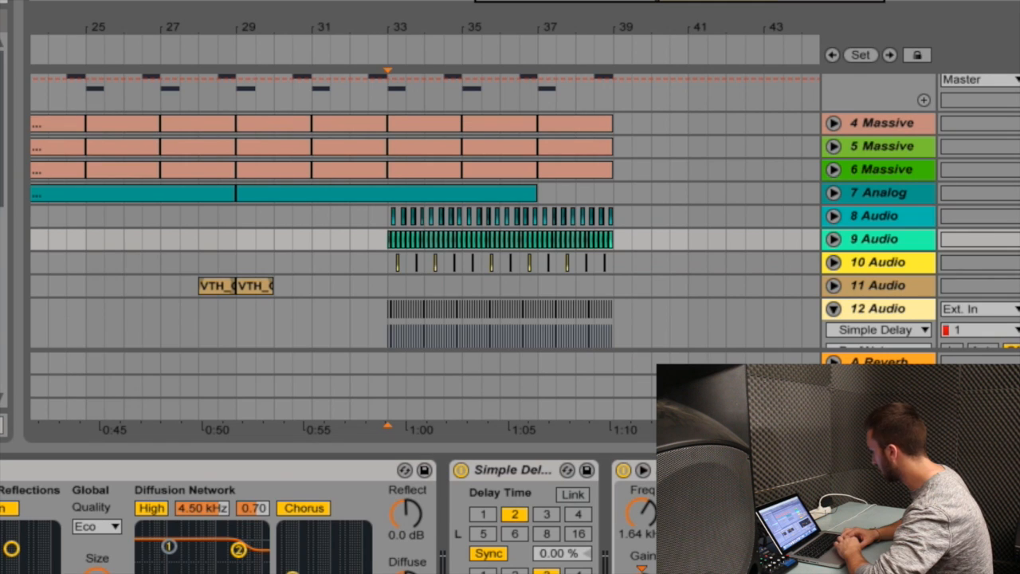
key("space")
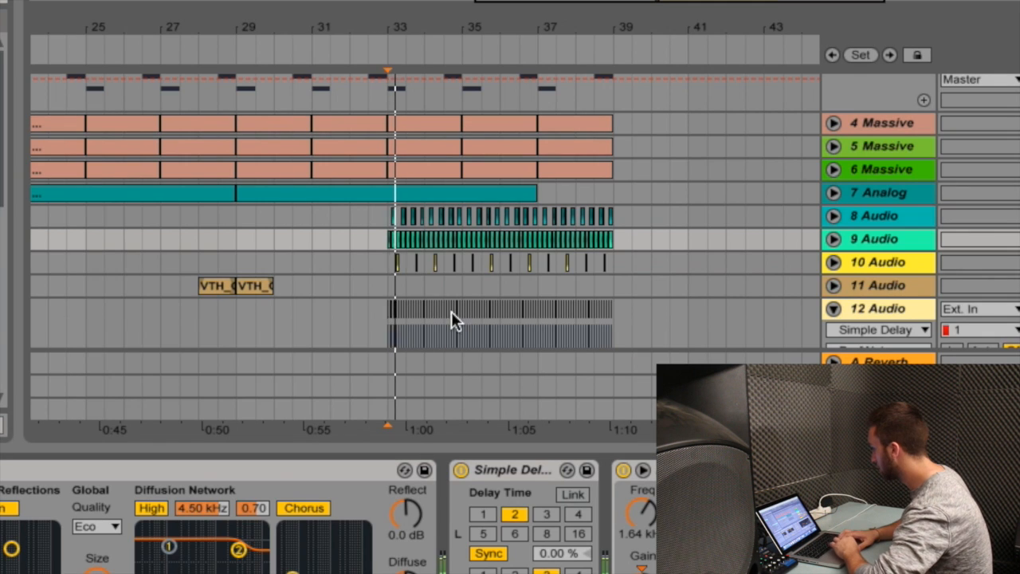
- Set up Kickstart sidechaining at 1/4 on track 3 Massive and play the arrangement from bar 29
key("Down")
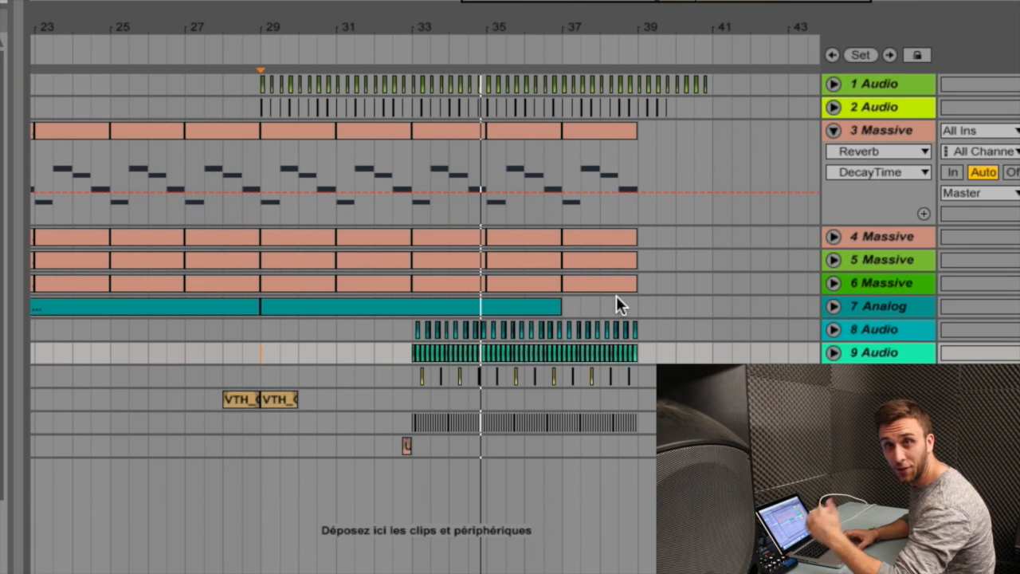
left_click(408, 388)
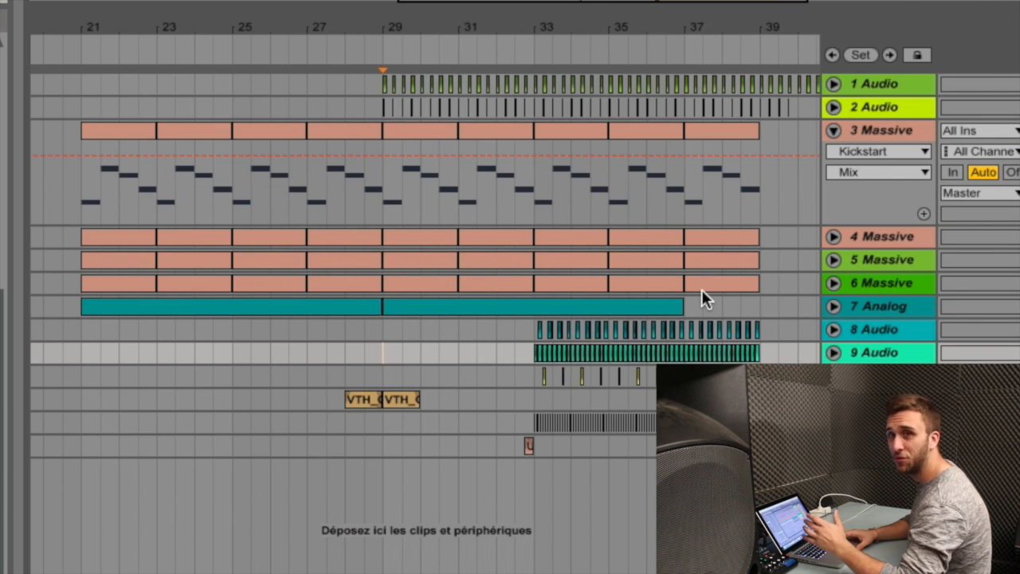
key("space")
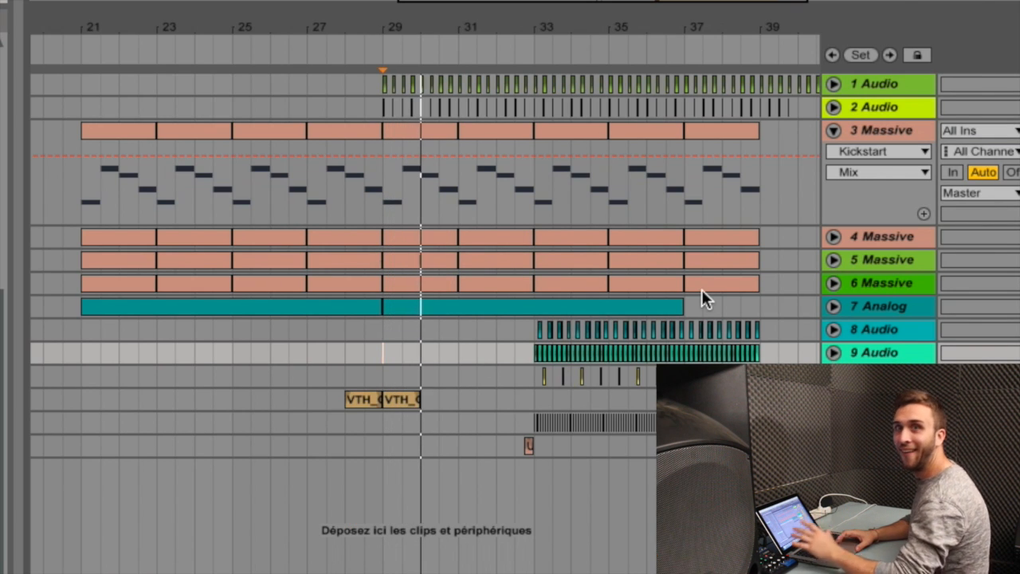